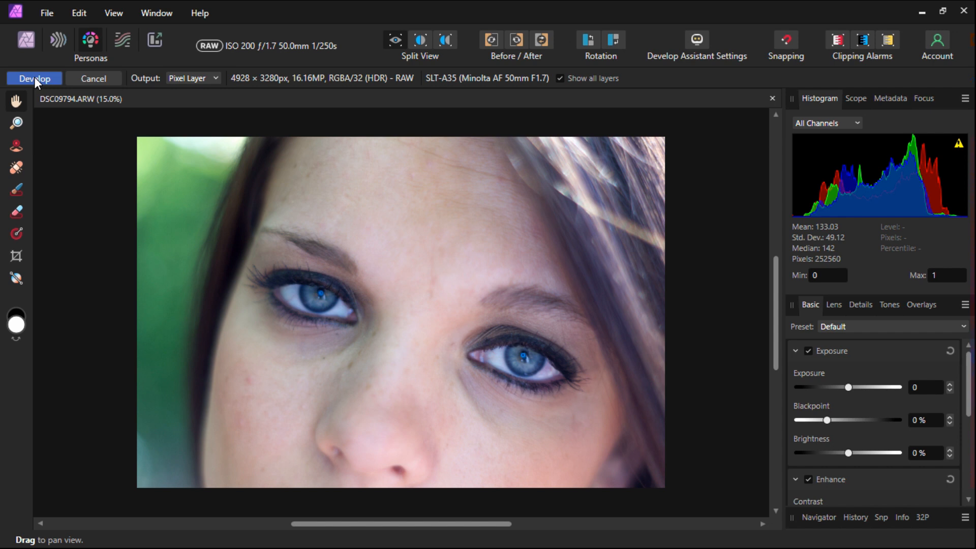
# - Develop the RAW photo and select both blue irises with the Selection Brush
pyautogui.click(35, 77)
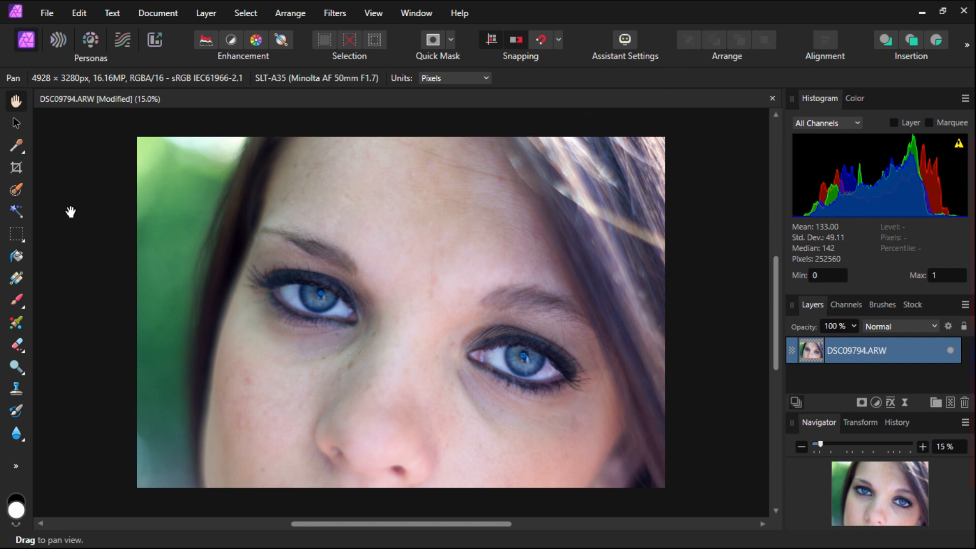
pyautogui.click(15, 191)
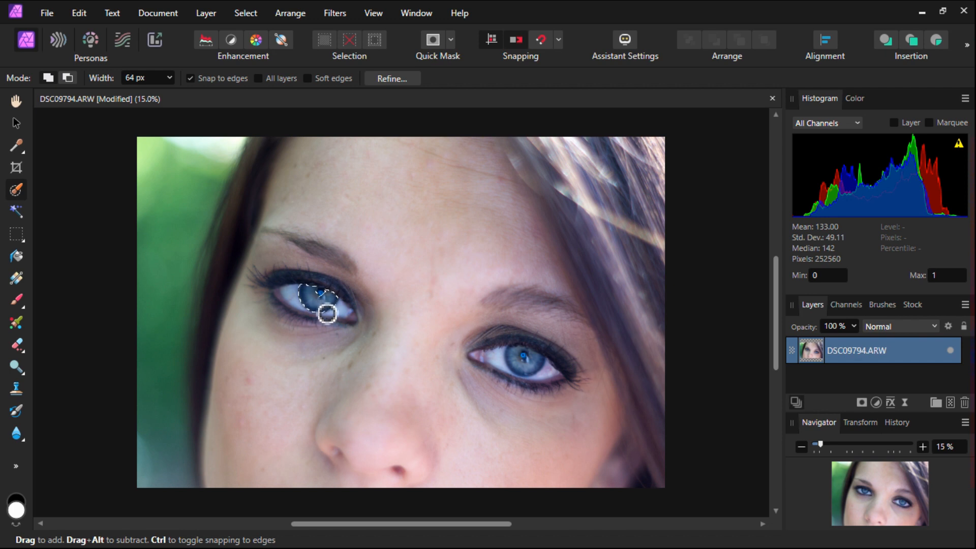
pyautogui.moveTo(328, 314); pyautogui.dragTo(319, 306)
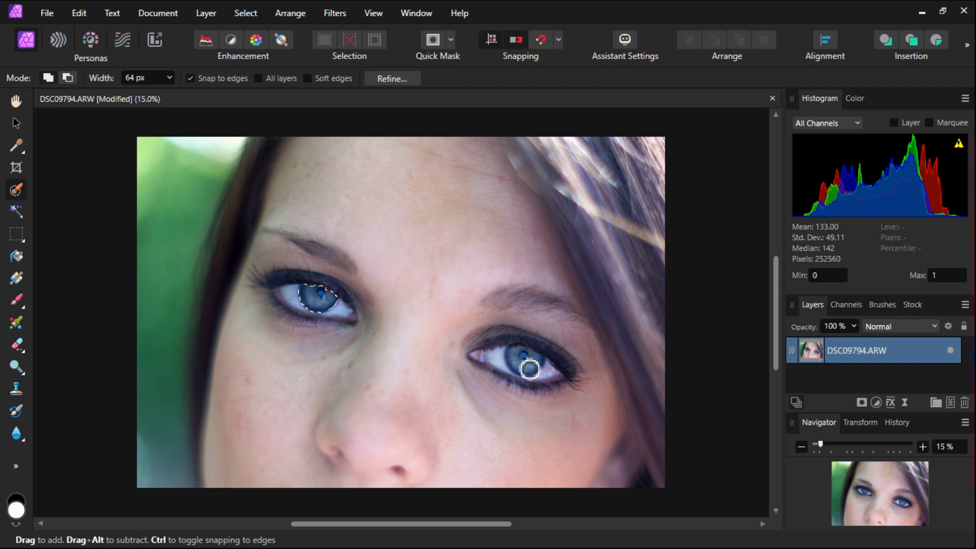
pyautogui.moveTo(530, 370)
pyautogui.mouseDown()
pyautogui.moveTo(517, 363)
pyautogui.moveTo(524, 356)
pyautogui.moveTo(519, 373)
pyautogui.moveTo(523, 351)
pyautogui.moveTo(529, 380)
pyautogui.moveTo(523, 355)
pyautogui.moveTo(523, 365)
pyautogui.mouseUp()
# - Refine the iris selection with a border width of 1 %, smoothing of 34 px and feathering of 20.5 px
pyautogui.click(397, 78)
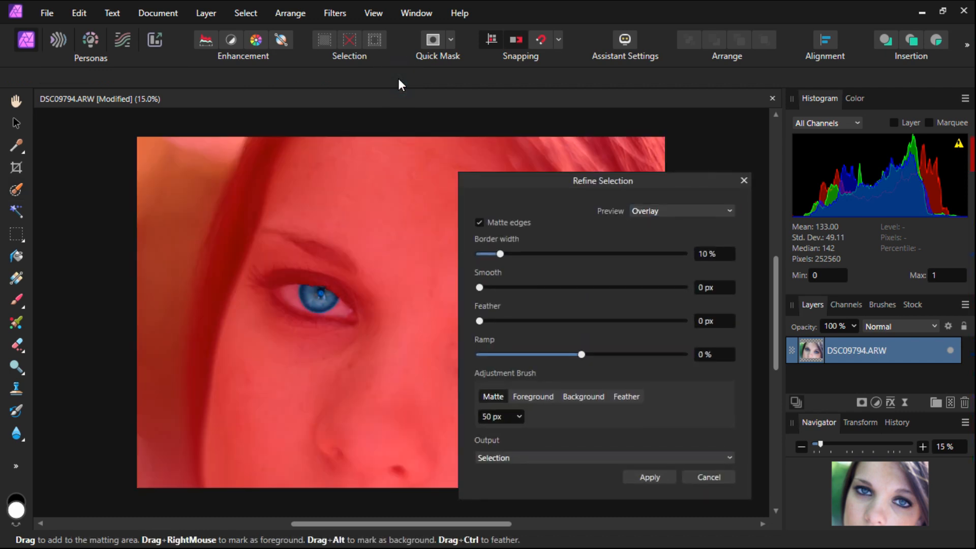
pyautogui.moveTo(598, 183); pyautogui.dragTo(743, 144)
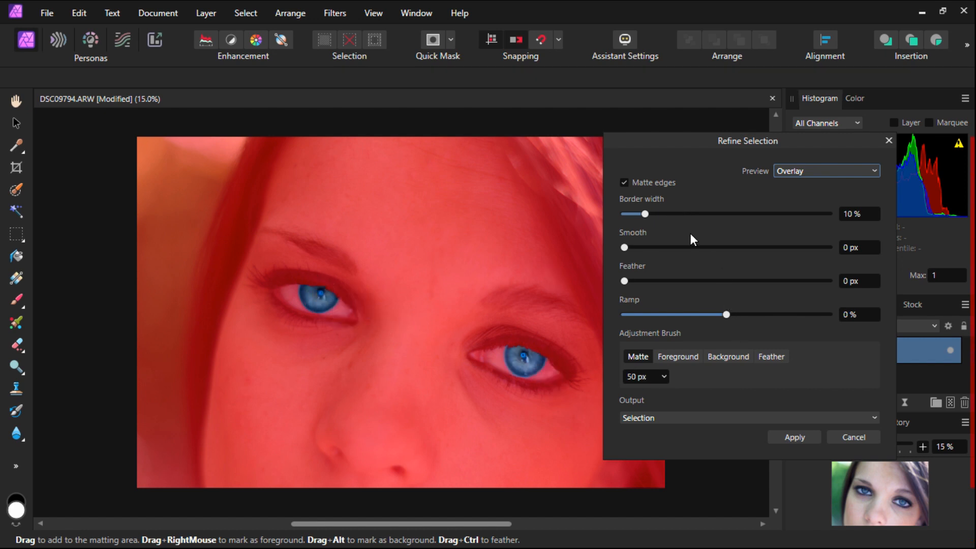
pyautogui.moveTo(646, 215); pyautogui.dragTo(625, 222)
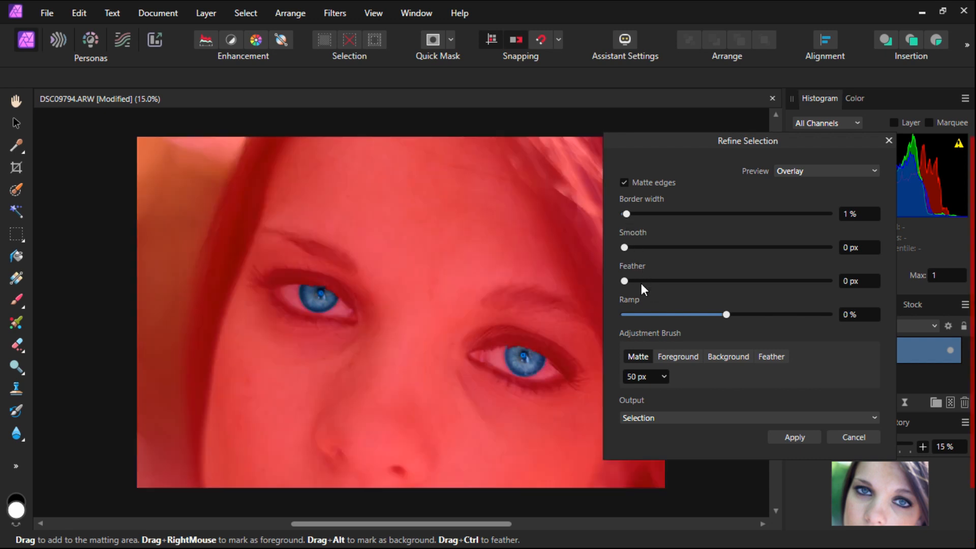
pyautogui.moveTo(626, 249); pyautogui.dragTo(694, 250)
pyautogui.moveTo(625, 280); pyautogui.dragTo(666, 283)
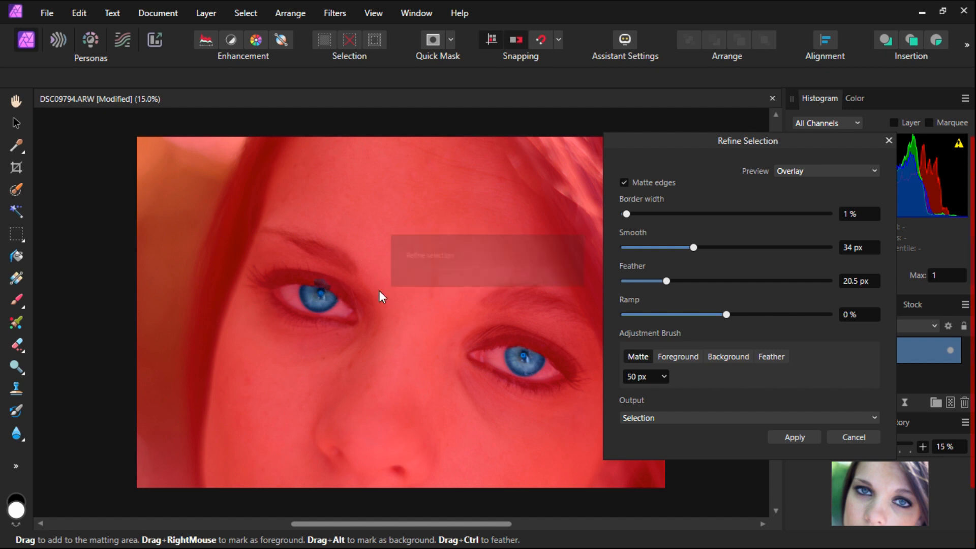
# - Brush the matte adjustment over both irises and apply the refinement with Selection as the output
pyautogui.click(329, 291)
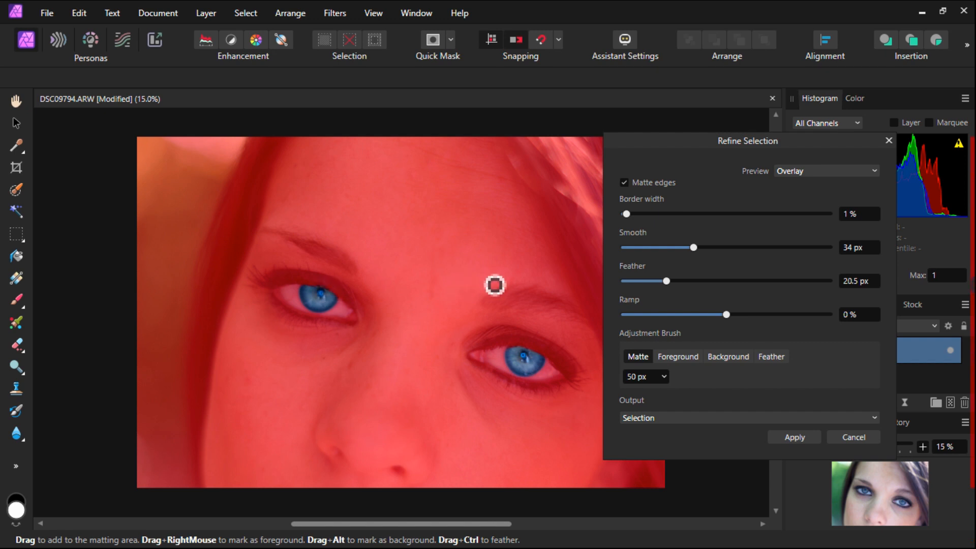
pyautogui.click(523, 355)
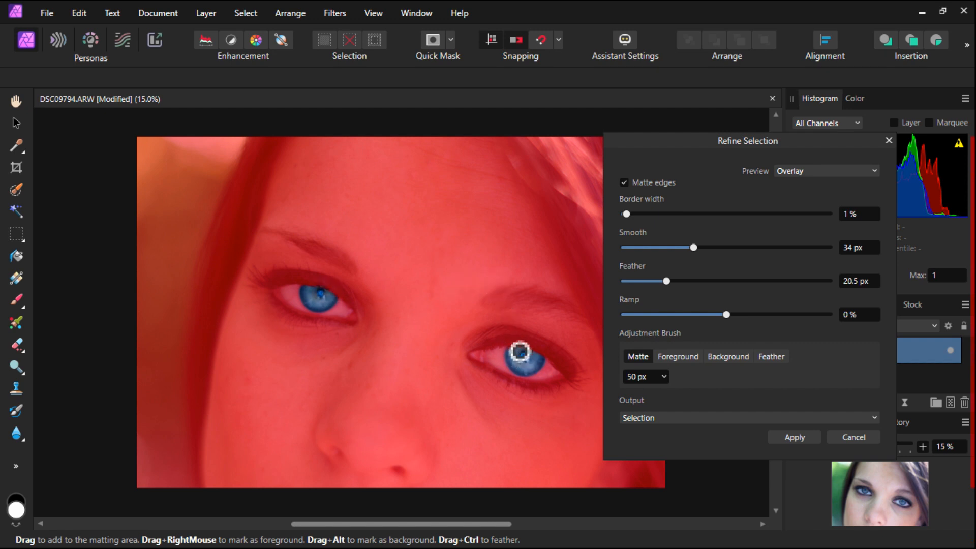
pyautogui.click(519, 351)
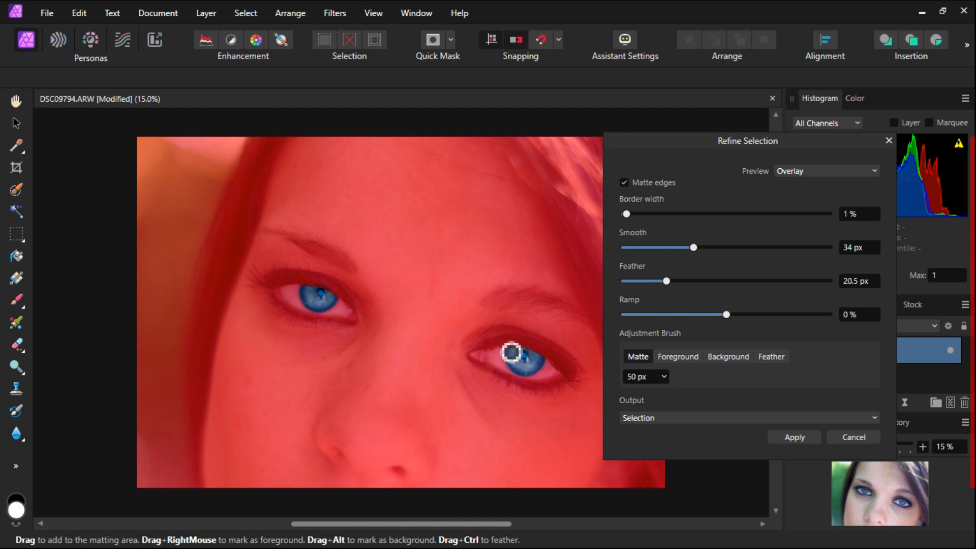
pyautogui.click(518, 358)
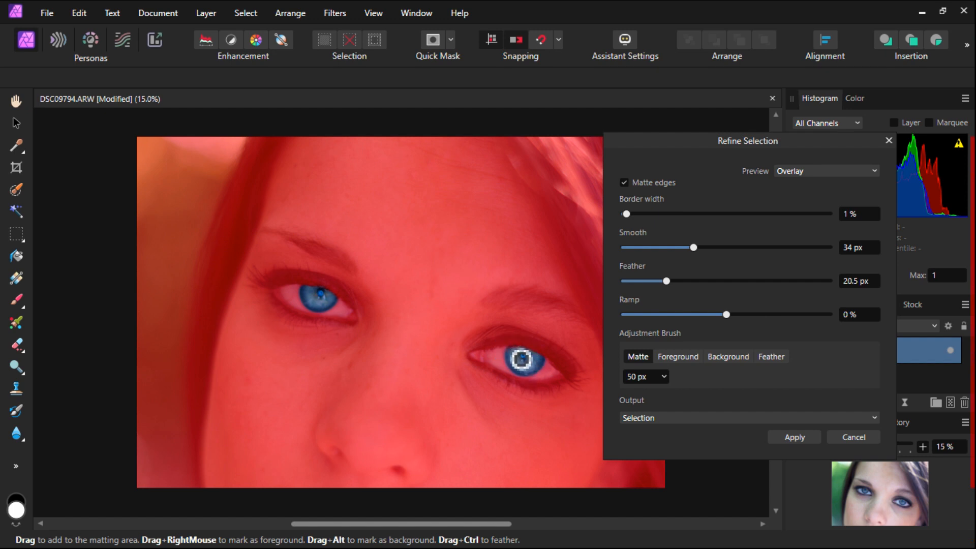
pyautogui.click(513, 345)
pyautogui.click(667, 419)
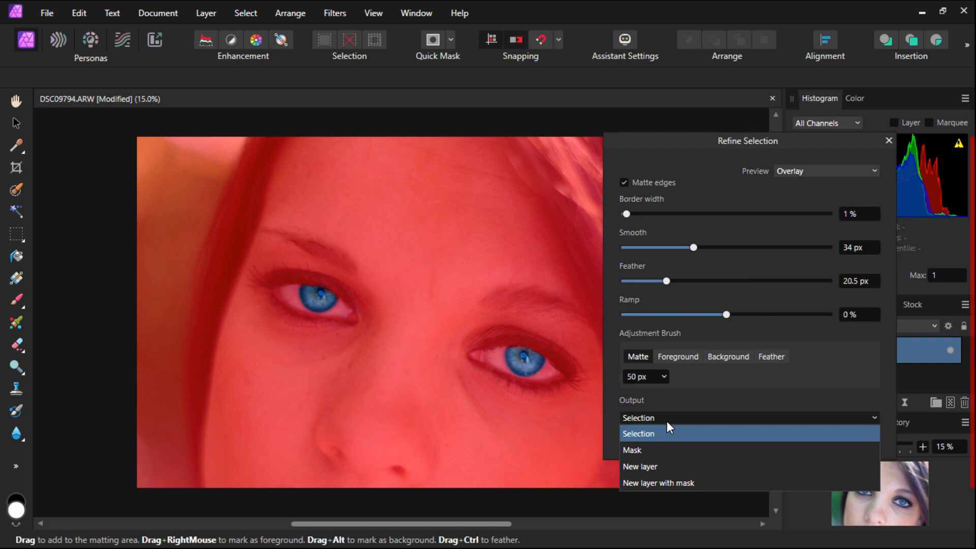
pyautogui.click(667, 421)
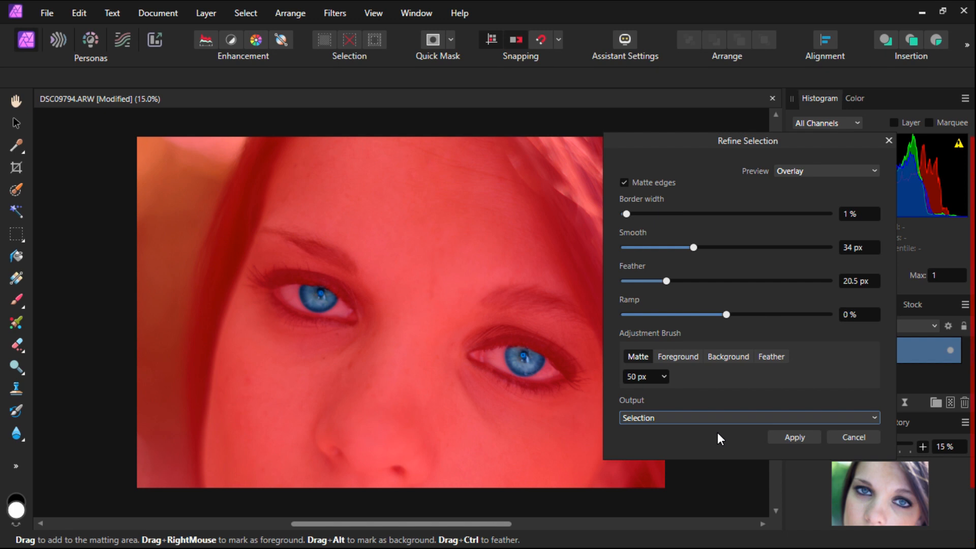
pyautogui.click(783, 437)
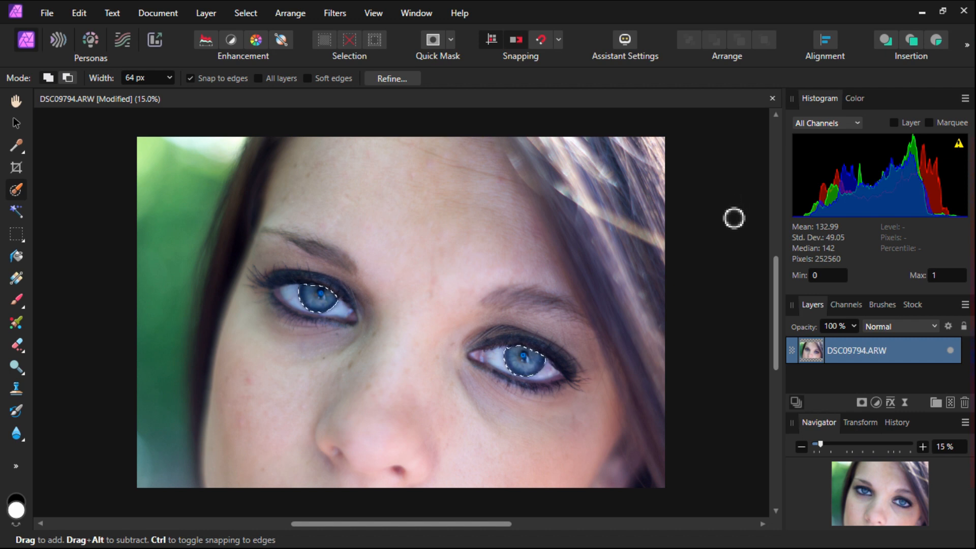
# - Add a Channel Mixer adjustment layer limited to the selected irises
pyautogui.click(202, 11)
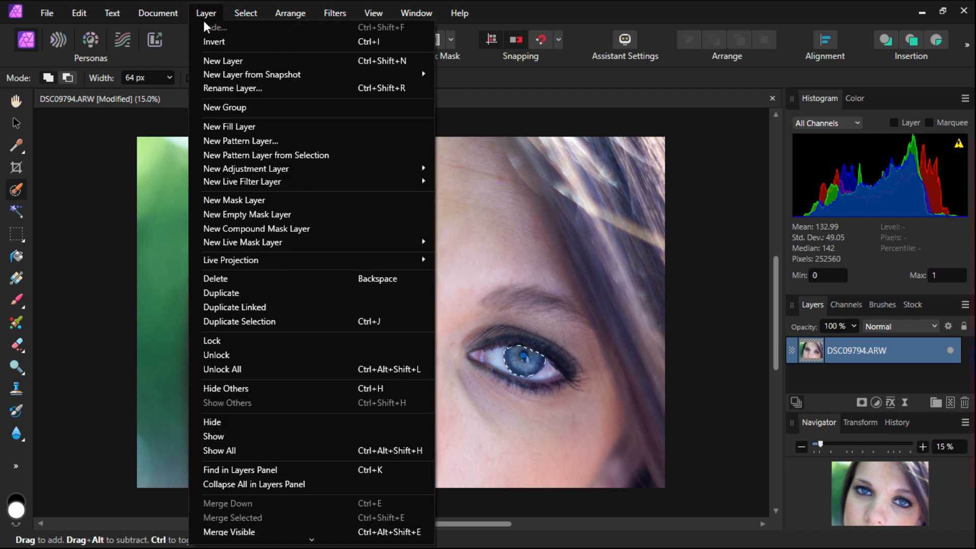
pyautogui.moveTo(240, 167)
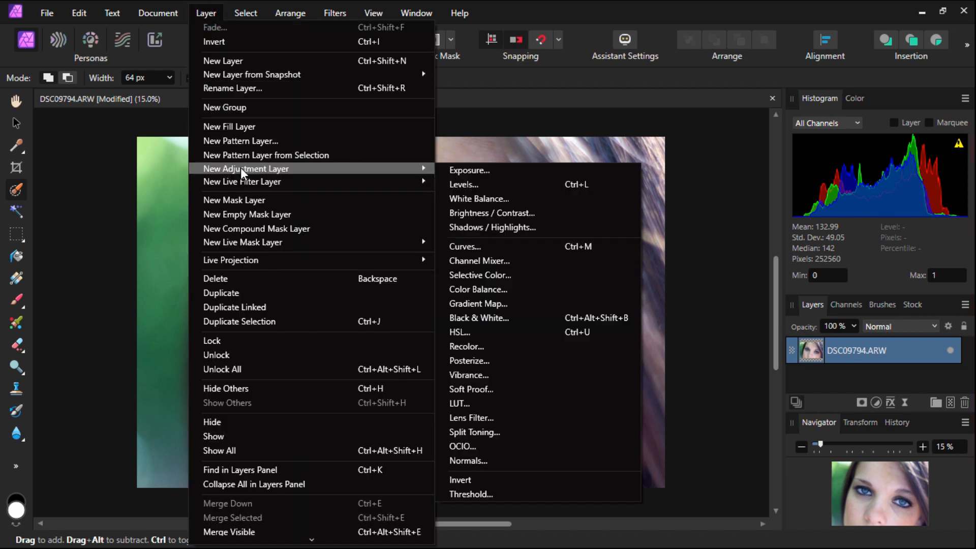
pyautogui.click(521, 258)
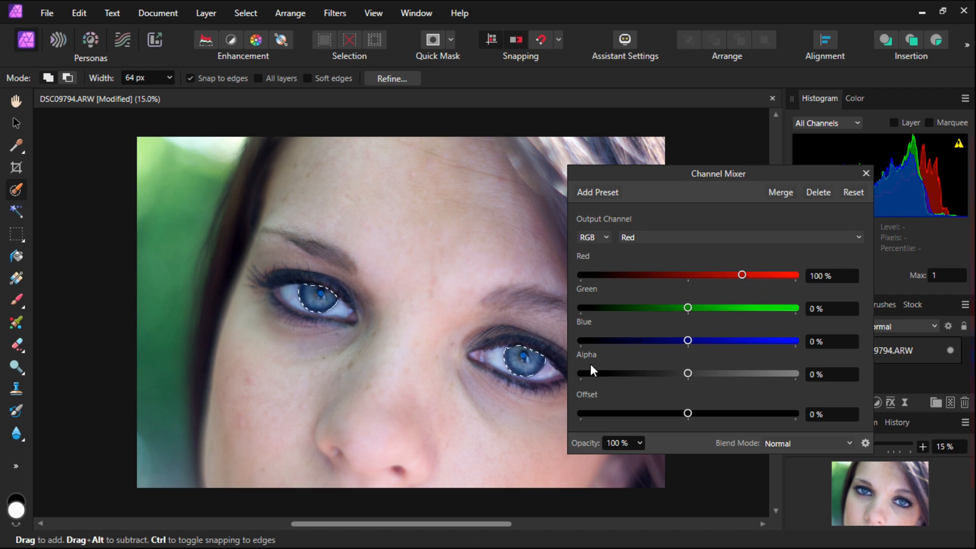
pyautogui.moveTo(563, 383)
pyautogui.mouseDown()
pyautogui.moveTo(539, 357)
pyautogui.moveTo(523, 346)
pyautogui.moveTo(519, 373)
pyautogui.moveTo(543, 373)
pyautogui.mouseUp()
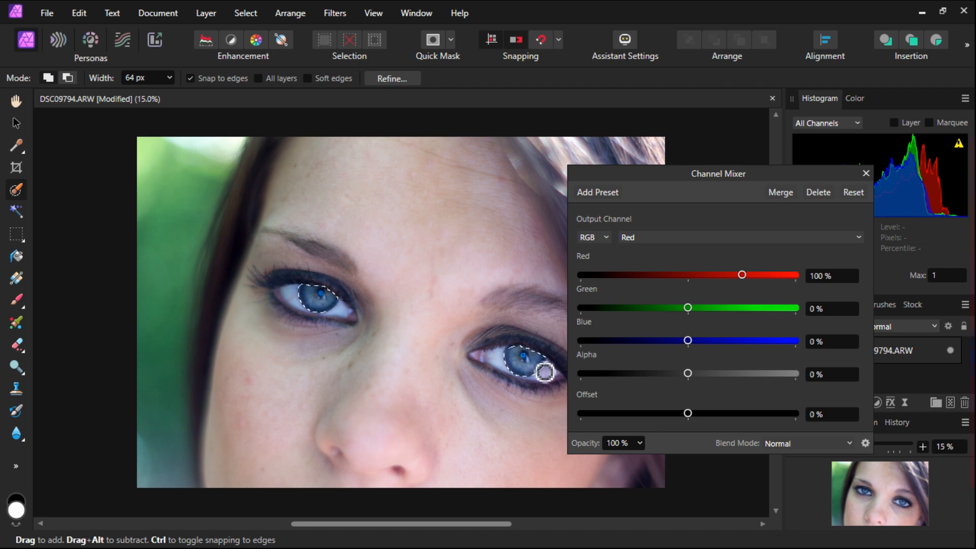
# - Set the mixer's Blue output channel to Blue 68 %, Green -11 % and Red -5 %
pyautogui.click(785, 235)
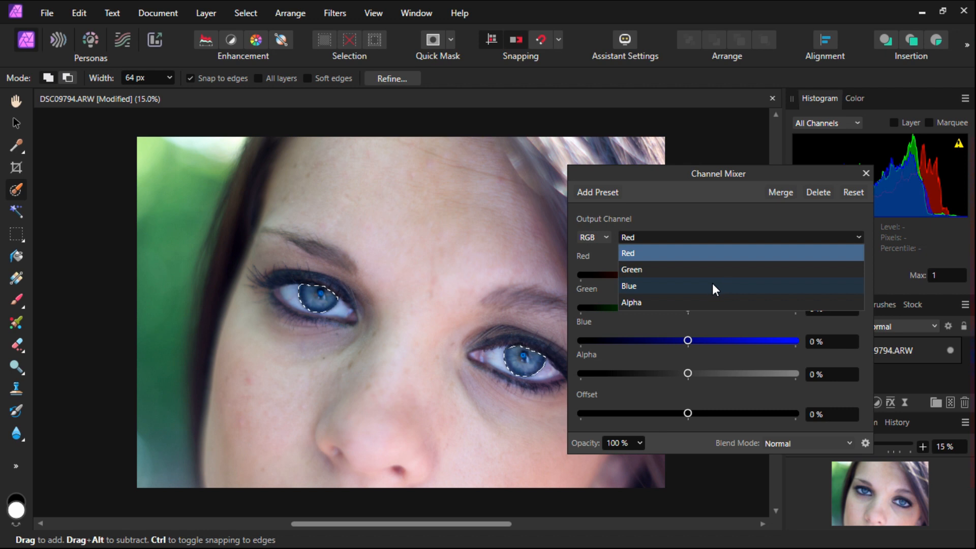
pyautogui.click(712, 287)
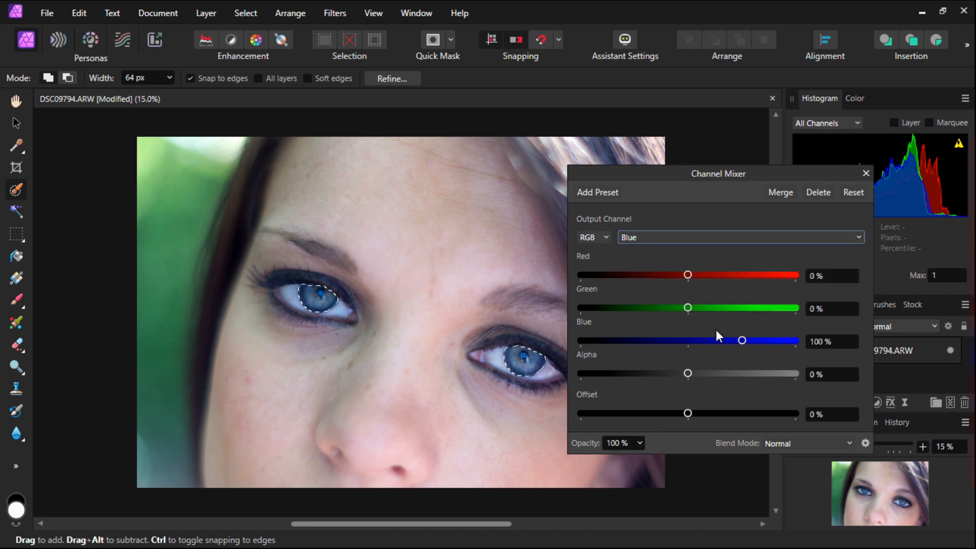
pyautogui.click(741, 339)
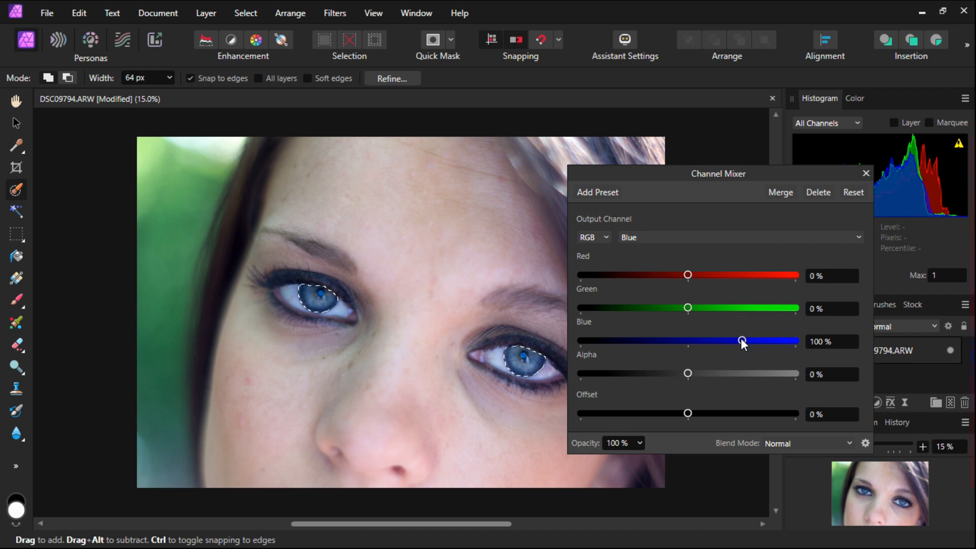
pyautogui.moveTo(742, 340); pyautogui.dragTo(726, 341)
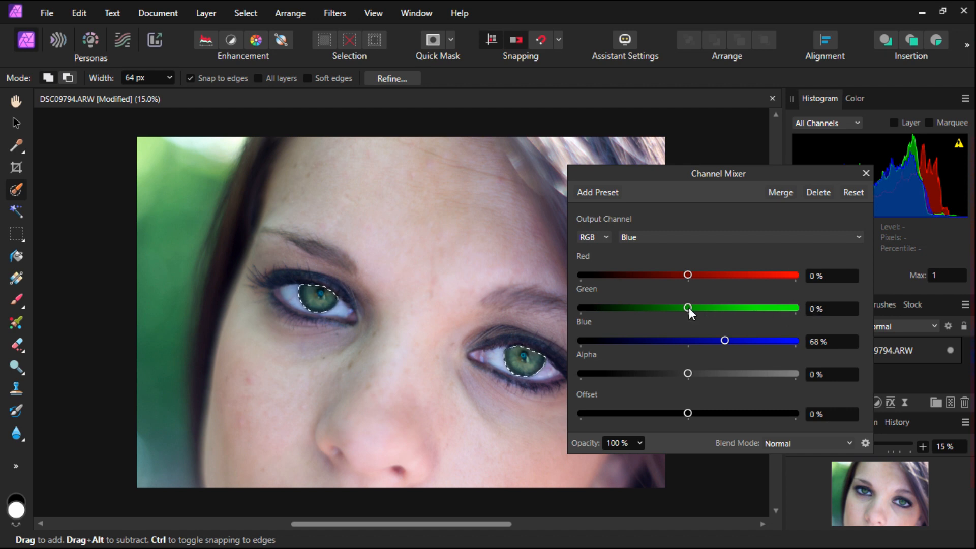
pyautogui.moveTo(689, 307)
pyautogui.mouseDown()
pyautogui.moveTo(779, 305)
pyautogui.moveTo(631, 316)
pyautogui.moveTo(682, 313)
pyautogui.mouseUp()
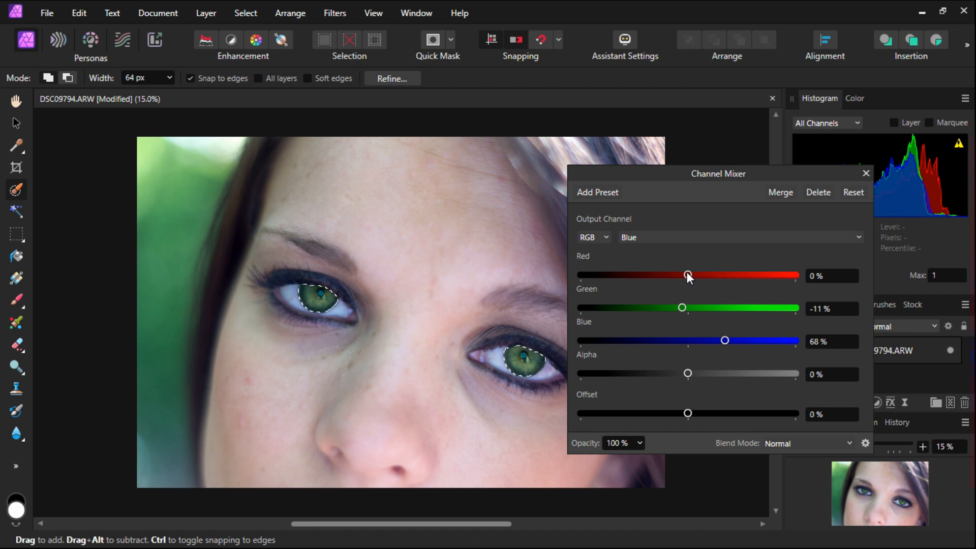
pyautogui.moveTo(688, 275)
pyautogui.mouseDown()
pyautogui.moveTo(789, 274)
pyautogui.moveTo(664, 293)
pyautogui.moveTo(686, 292)
pyautogui.mouseUp()
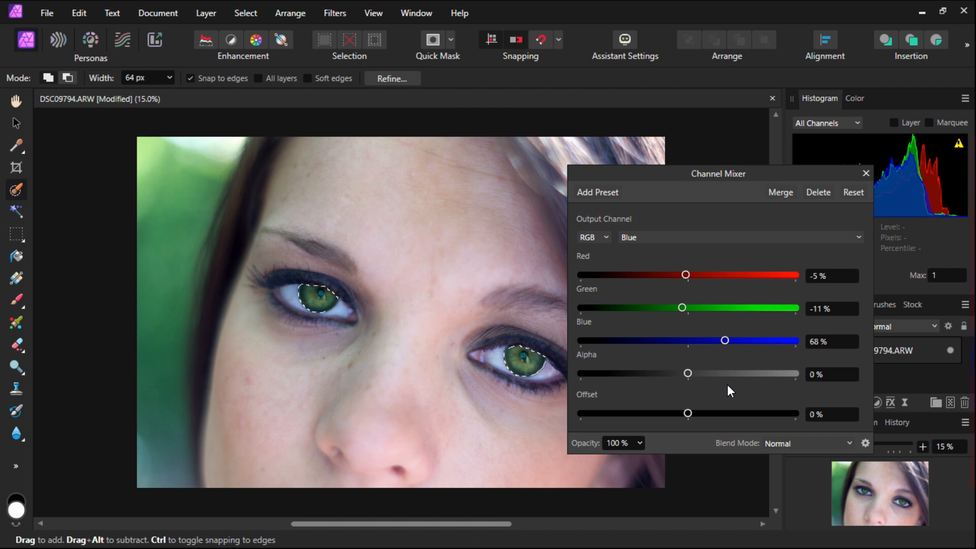
# - Try shifting the Alpha and Offset amounts of the Blue output channel, returning both to 0 %
pyautogui.moveTo(687, 374)
pyautogui.mouseDown()
pyautogui.moveTo(584, 375)
pyautogui.moveTo(768, 374)
pyautogui.moveTo(599, 381)
pyautogui.moveTo(687, 380)
pyautogui.mouseUp()
pyautogui.click(688, 414)
pyautogui.moveTo(688, 413)
pyautogui.mouseDown()
pyautogui.moveTo(621, 420)
pyautogui.moveTo(728, 413)
pyautogui.moveTo(695, 413)
pyautogui.mouseUp()
pyautogui.moveTo(695, 413)
pyautogui.mouseDown()
pyautogui.moveTo(571, 418)
pyautogui.moveTo(688, 413)
pyautogui.mouseUp()
# - Try changing the Alpha output channel's colour, alpha and offset amounts, restoring them to their defaults
pyautogui.click(761, 236)
pyautogui.click(756, 301)
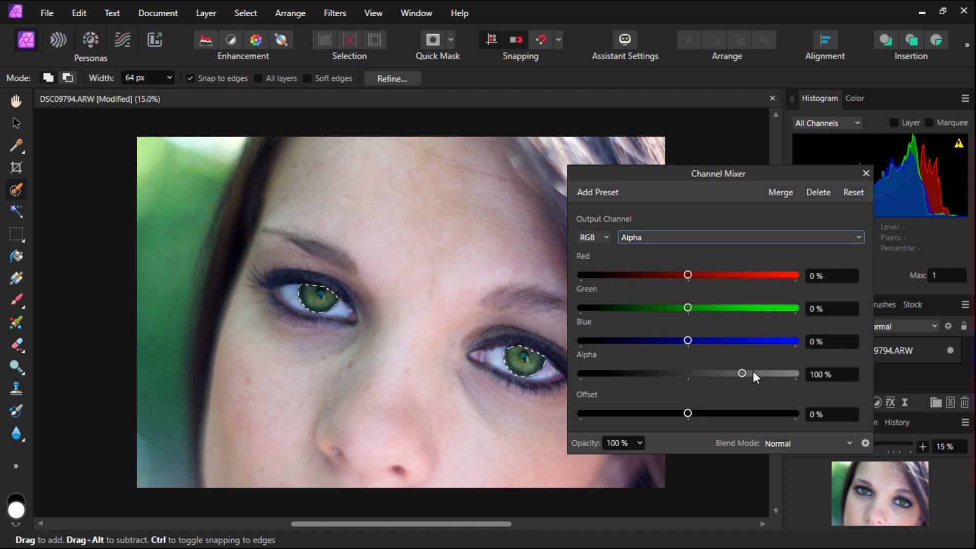
pyautogui.moveTo(742, 372); pyautogui.dragTo(694, 373)
pyautogui.doubleClick(696, 373)
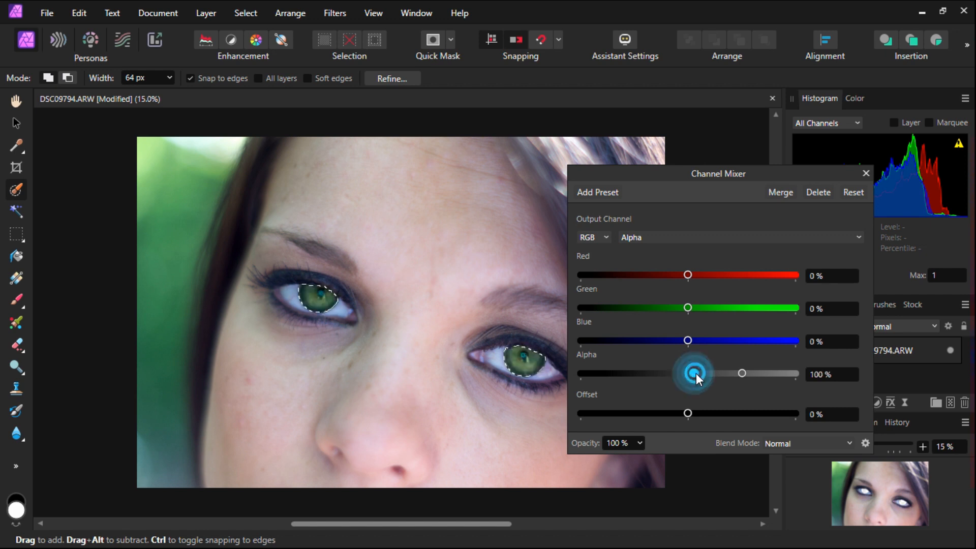
pyautogui.click(697, 373)
pyautogui.doubleClick(698, 374)
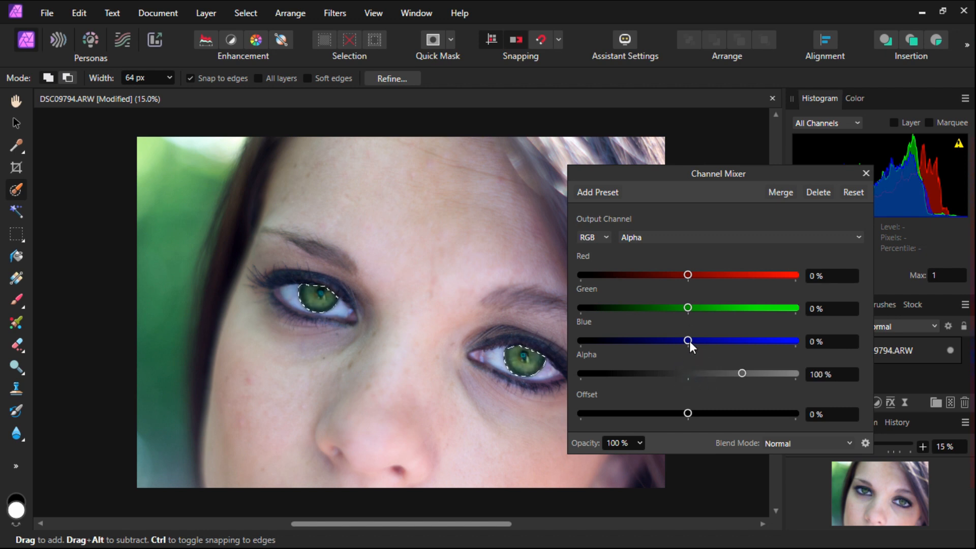
pyautogui.moveTo(689, 340)
pyautogui.mouseDown()
pyautogui.moveTo(590, 343)
pyautogui.moveTo(689, 336)
pyautogui.moveTo(692, 306)
pyautogui.moveTo(810, 311)
pyautogui.moveTo(700, 322)
pyautogui.moveTo(800, 321)
pyautogui.moveTo(592, 328)
pyautogui.moveTo(688, 323)
pyautogui.mouseUp()
pyautogui.moveTo(688, 274)
pyautogui.mouseDown()
pyautogui.moveTo(624, 285)
pyautogui.moveTo(690, 291)
pyautogui.mouseUp()
pyautogui.moveTo(688, 413)
pyautogui.mouseDown()
pyautogui.moveTo(597, 421)
pyautogui.moveTo(785, 404)
pyautogui.moveTo(621, 416)
pyautogui.moveTo(713, 410)
pyautogui.moveTo(687, 413)
pyautogui.mouseUp()
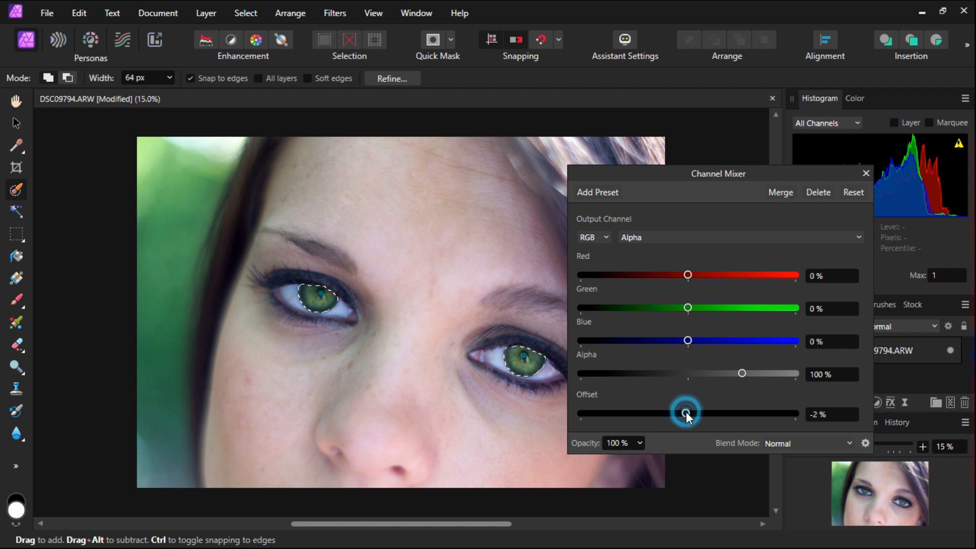
pyautogui.doubleClick(686, 413)
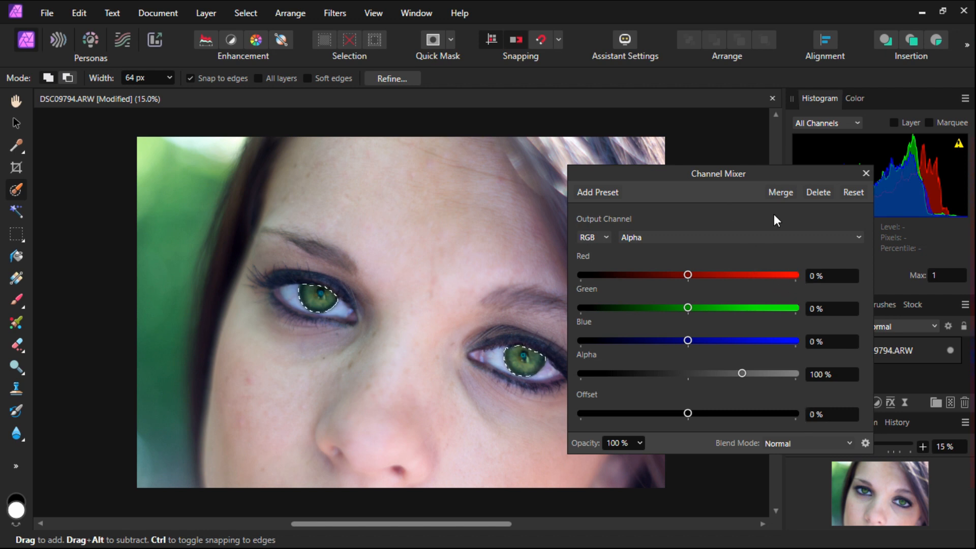
# - Switch the mixer to the Green output channel and raise its green amount slightly above 100 %
pyautogui.click(761, 239)
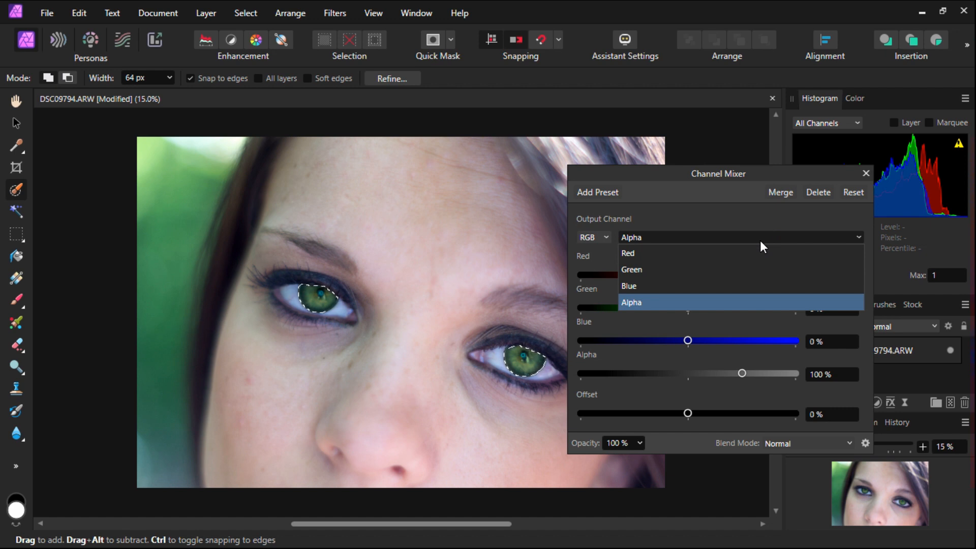
pyautogui.click(745, 269)
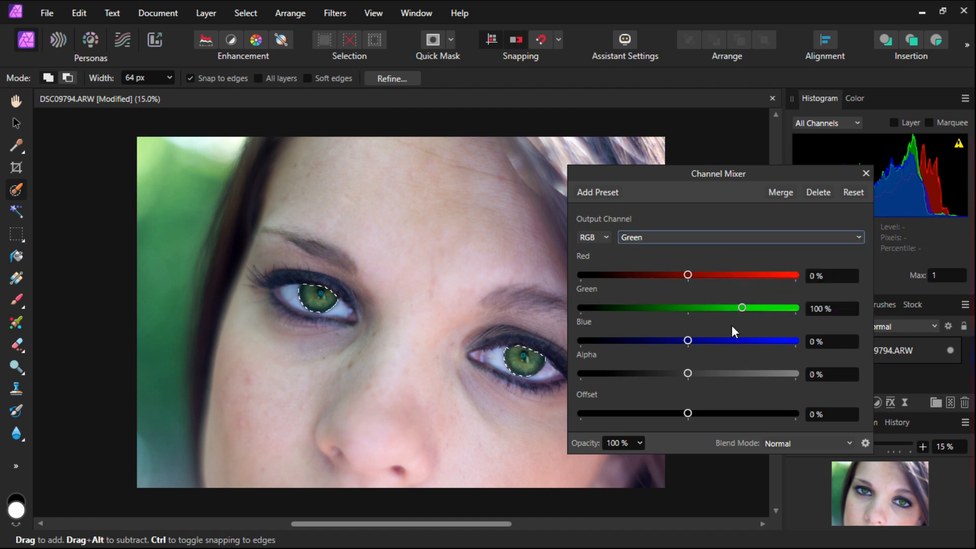
pyautogui.moveTo(688, 273)
pyautogui.mouseDown()
pyautogui.moveTo(669, 273)
pyautogui.moveTo(751, 288)
pyautogui.moveTo(761, 277)
pyautogui.moveTo(578, 279)
pyautogui.moveTo(688, 284)
pyautogui.mouseUp()
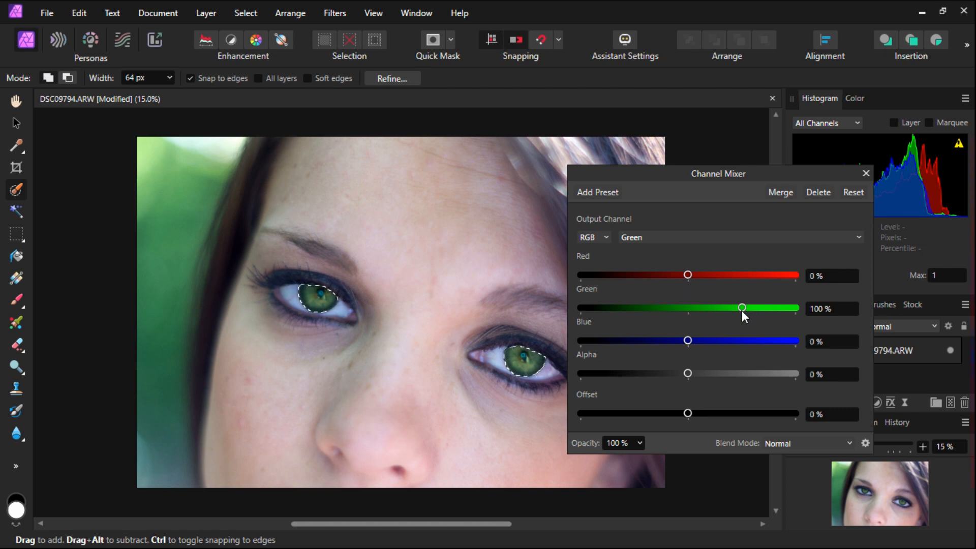
pyautogui.moveTo(742, 309)
pyautogui.mouseDown()
pyautogui.moveTo(608, 322)
pyautogui.moveTo(767, 318)
pyautogui.moveTo(744, 316)
pyautogui.mouseUp()
pyautogui.moveTo(688, 340)
pyautogui.mouseDown()
pyautogui.moveTo(637, 344)
pyautogui.moveTo(783, 342)
pyautogui.moveTo(689, 340)
pyautogui.mouseUp()
pyautogui.moveTo(690, 373); pyautogui.dragTo(690, 413)
# - Set the Red output channel's red amount to 94 %
pyautogui.click(807, 240)
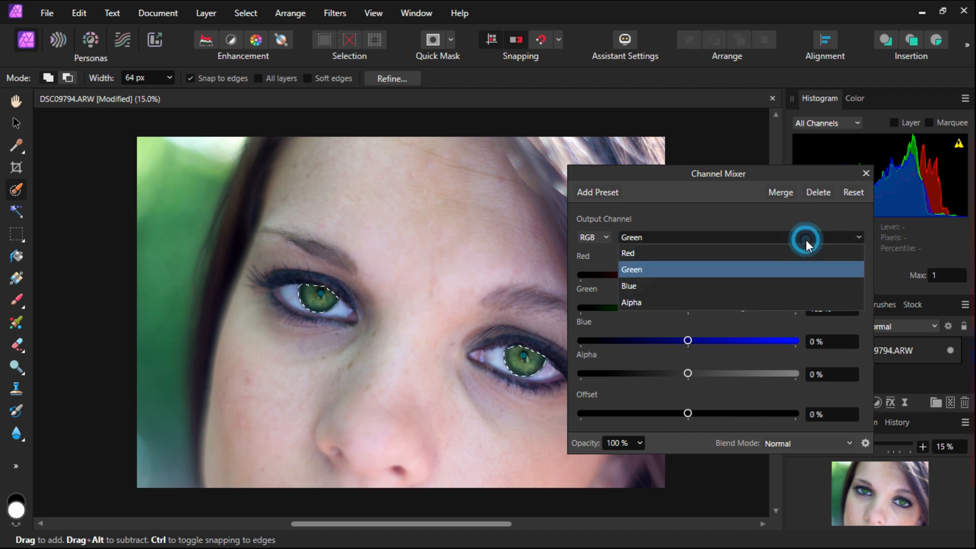
pyautogui.click(800, 253)
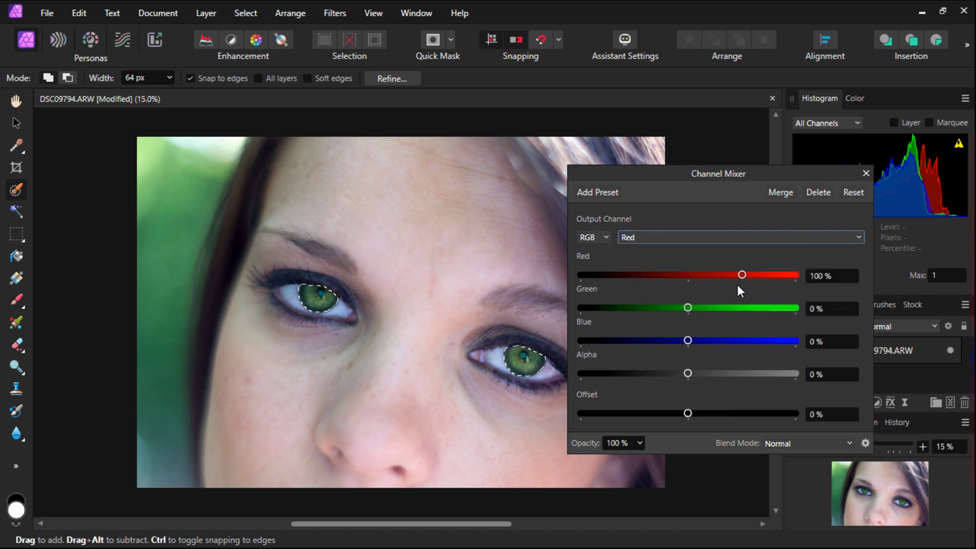
pyautogui.moveTo(743, 275)
pyautogui.mouseDown()
pyautogui.moveTo(629, 283)
pyautogui.moveTo(770, 282)
pyautogui.moveTo(740, 283)
pyautogui.mouseUp()
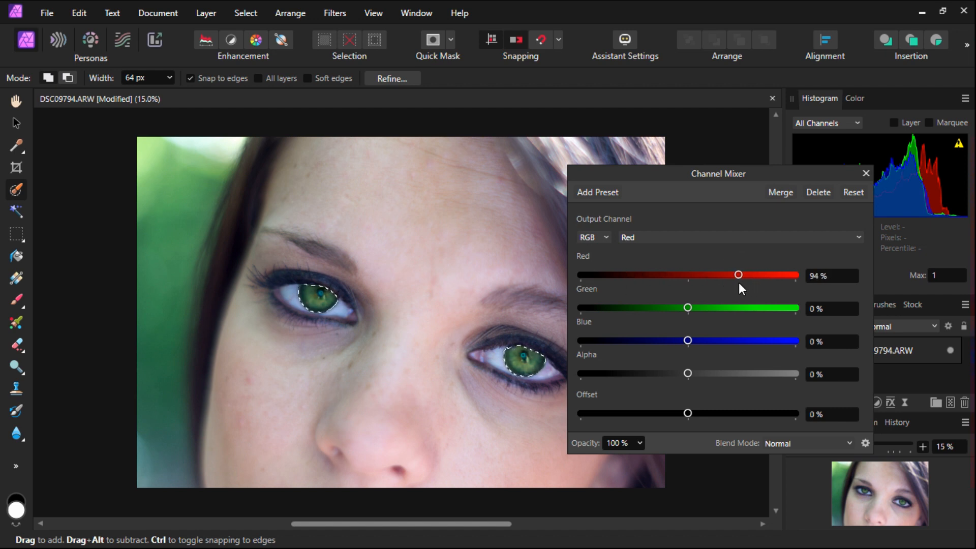
# - Restore the Red output channel's red amount to 100 % and try a green amount of 25 %, returning green to 0 %
pyautogui.moveTo(739, 282); pyautogui.dragTo(743, 282)
pyautogui.moveTo(688, 308)
pyautogui.mouseDown()
pyautogui.moveTo(621, 309)
pyautogui.moveTo(734, 307)
pyautogui.moveTo(705, 306)
pyautogui.mouseUp()
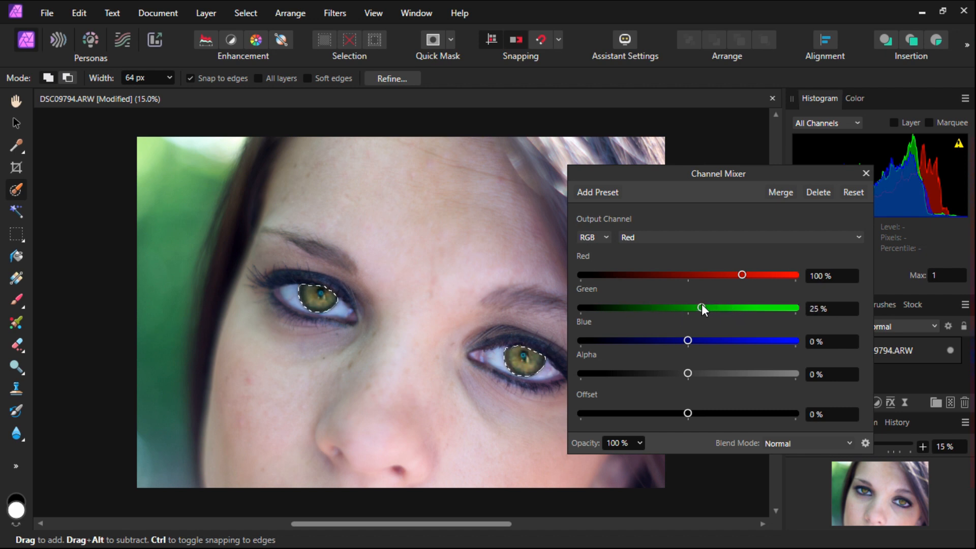
pyautogui.doubleClick(702, 304)
# - Try shifting the Red output channel's blue amount slightly, reset it, and merge the Channel Mixer adjustment into the photo layer
pyautogui.click(688, 338)
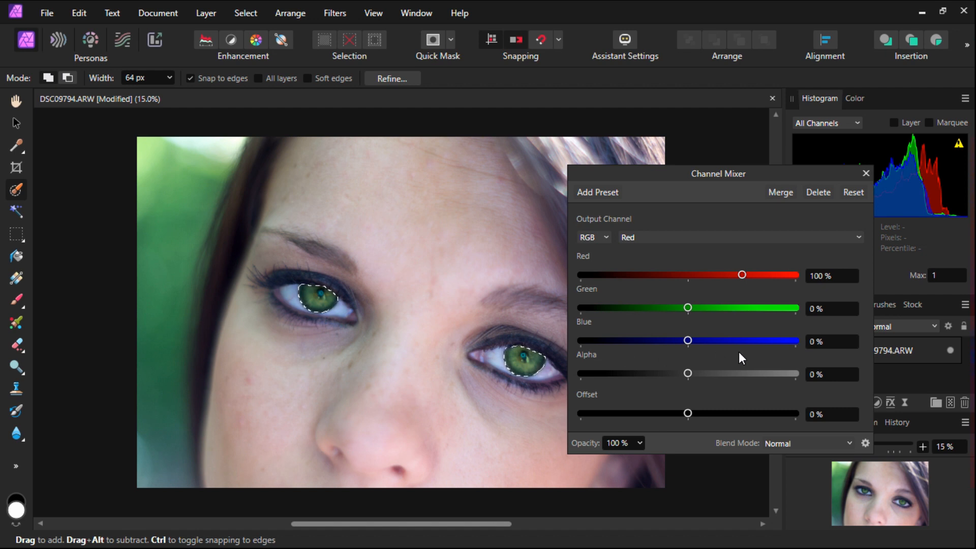
pyautogui.moveTo(689, 343)
pyautogui.mouseDown()
pyautogui.moveTo(604, 345)
pyautogui.moveTo(732, 337)
pyautogui.moveTo(683, 336)
pyautogui.mouseUp()
pyautogui.doubleClick(682, 339)
pyautogui.click(779, 193)
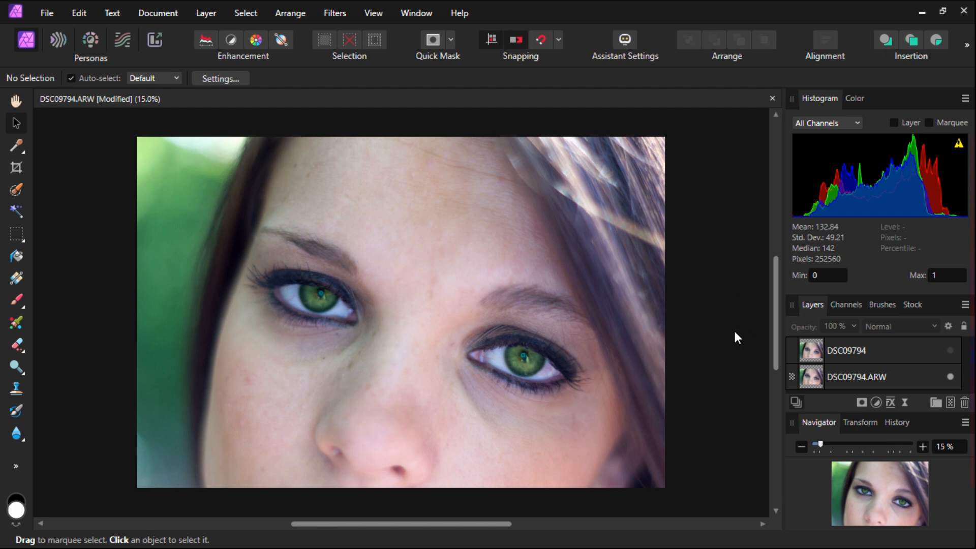
# - Show and hide the DSC09794 layer repeatedly to compare the original eyes with the recoloured ones, leaving it hidden
pyautogui.click(951, 352)
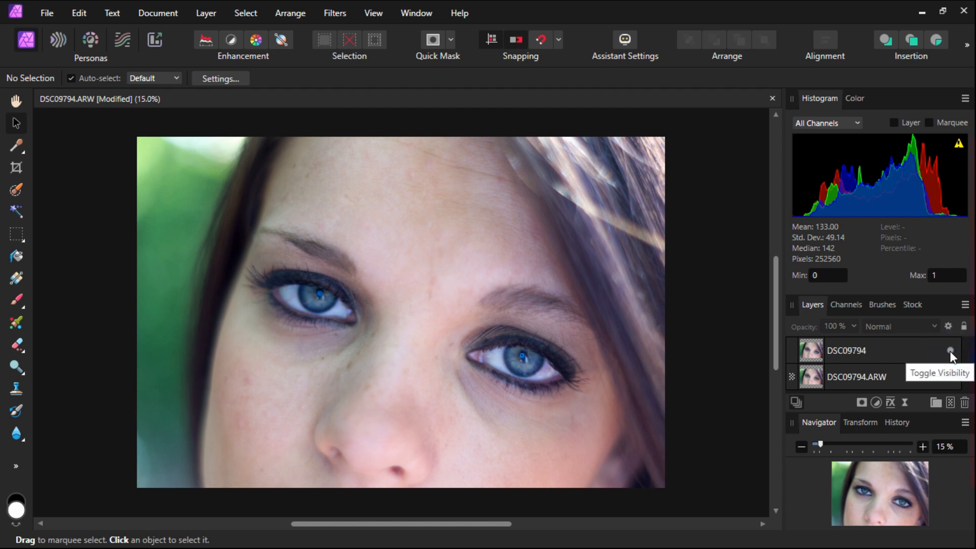
pyautogui.click(951, 350)
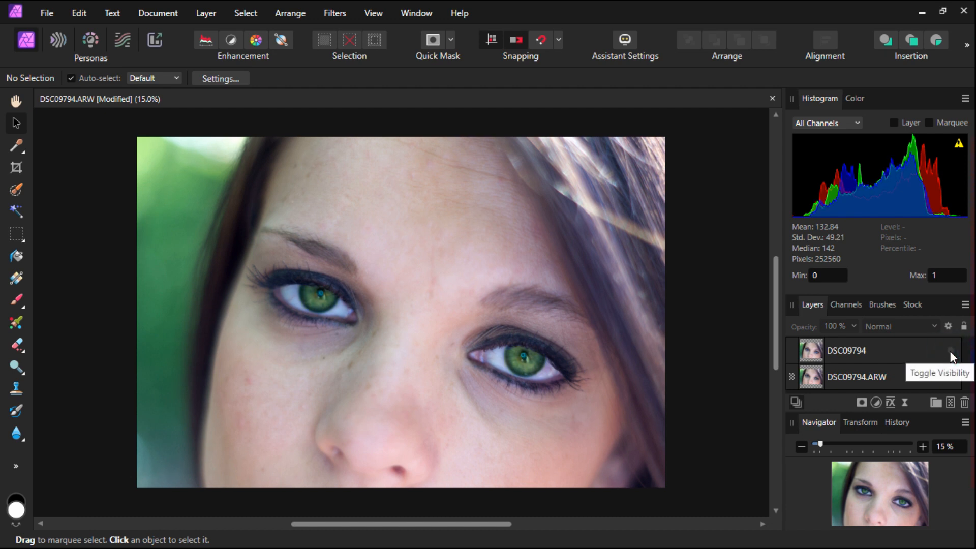
pyautogui.click(951, 350)
pyautogui.click(950, 351)
pyautogui.click(949, 350)
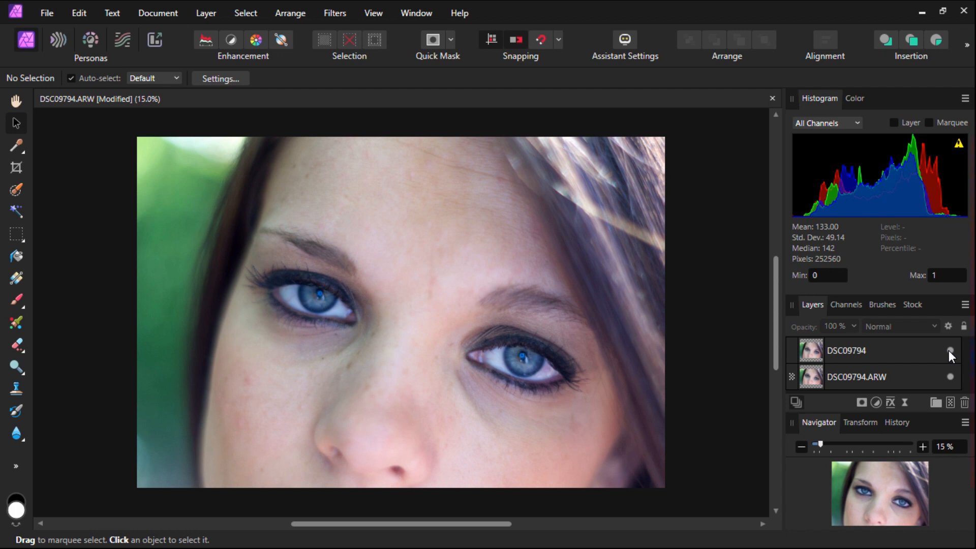
pyautogui.click(948, 350)
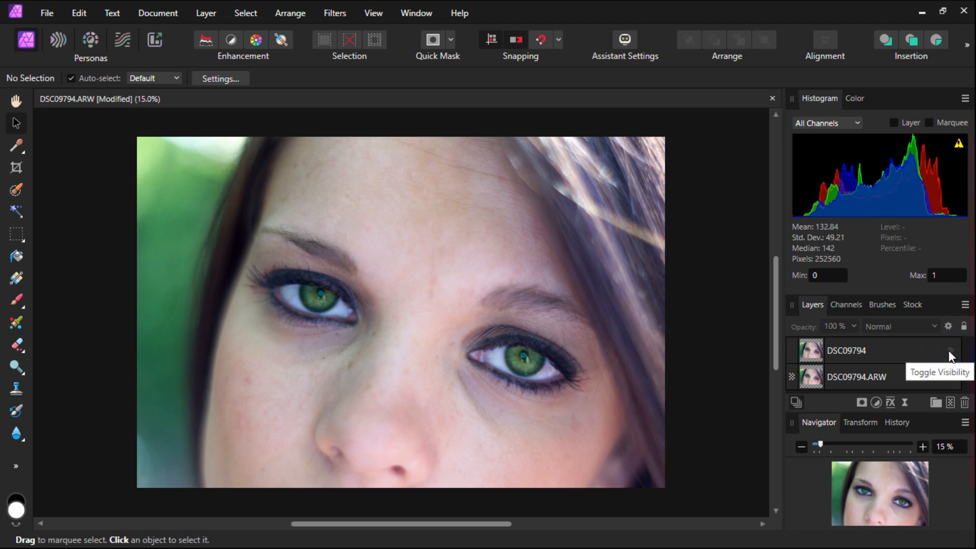